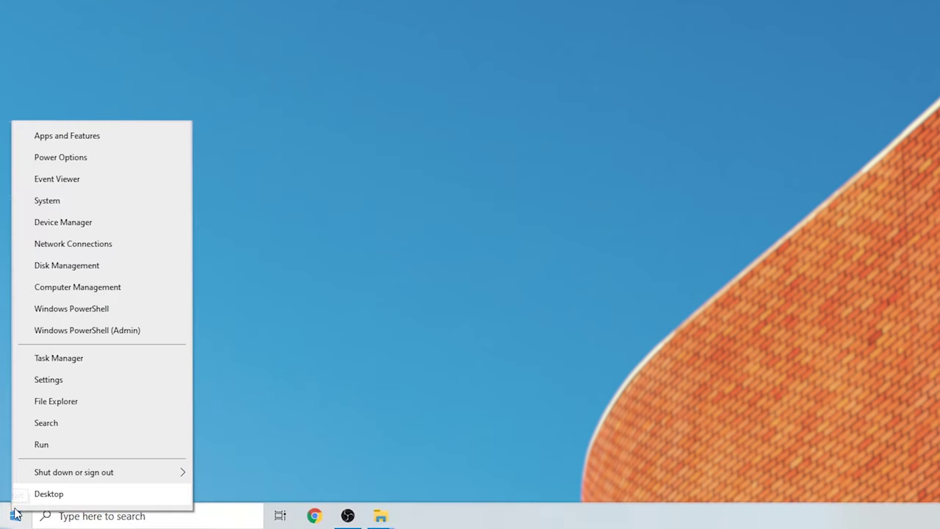
- Launch Disk Management from the Win+X quick link menu
{"action": "left_click", "coordinate": [84, 273]}
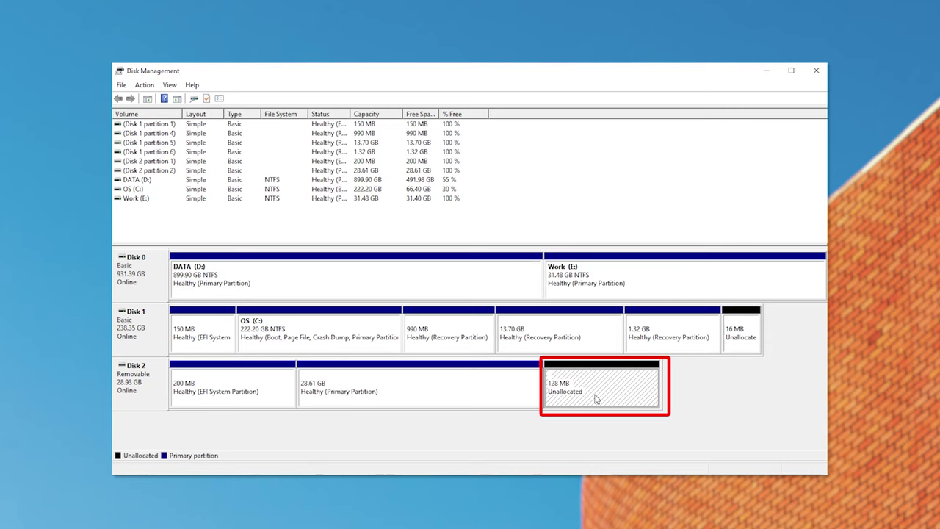
- Turn Disk 2's unallocated space into an unformatted 127 MB simple volume with letter F
{"action": "right_click", "coordinate": [596, 399]}
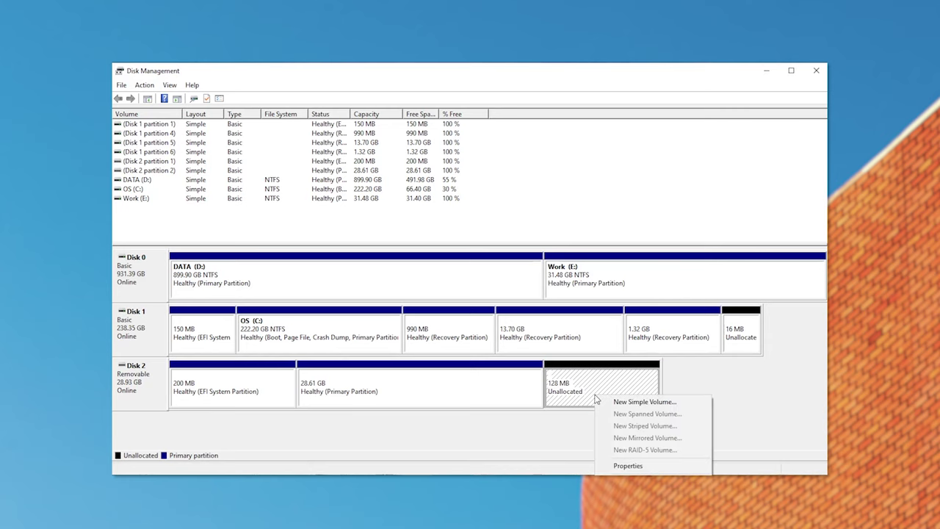
{"action": "left_click", "coordinate": [635, 403]}
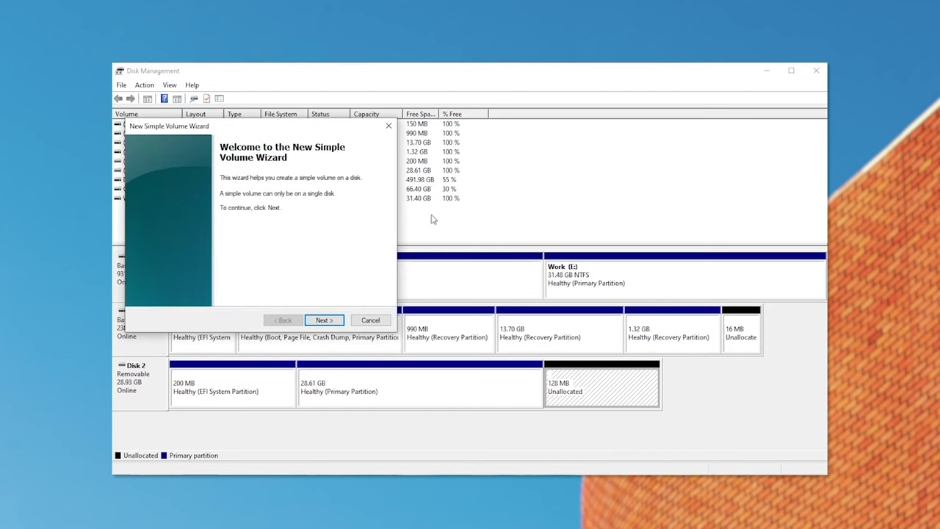
{"action": "left_click", "coordinate": [330, 320]}
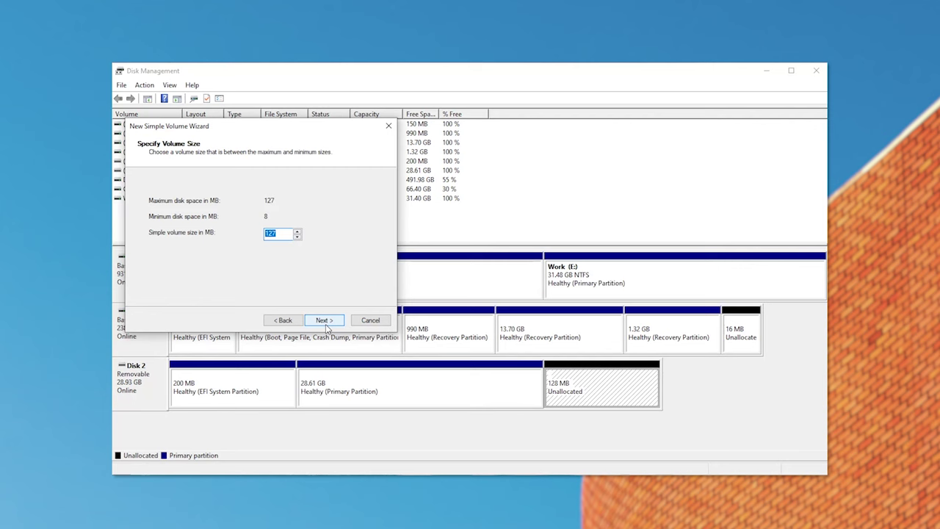
{"action": "left_click", "coordinate": [325, 324]}
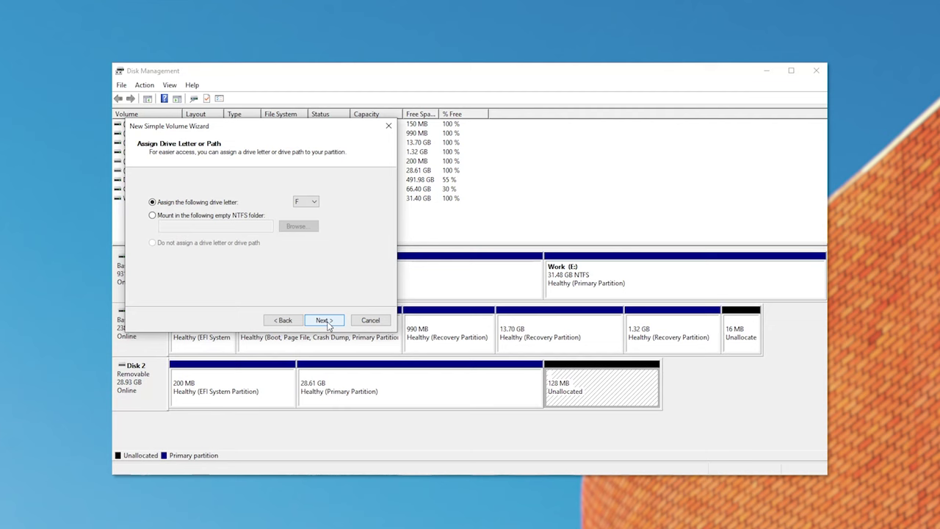
{"action": "left_click", "coordinate": [326, 324]}
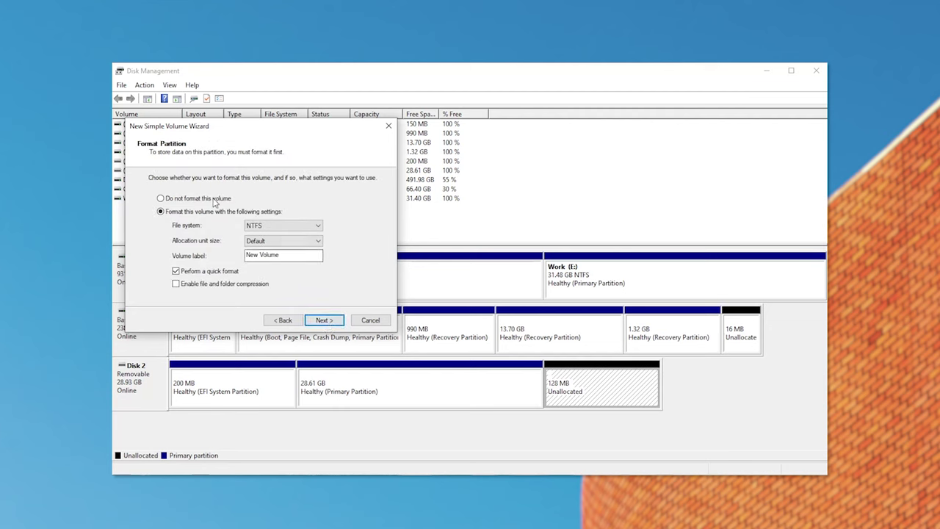
{"action": "left_click", "coordinate": [214, 199]}
{"action": "left_click", "coordinate": [323, 321]}
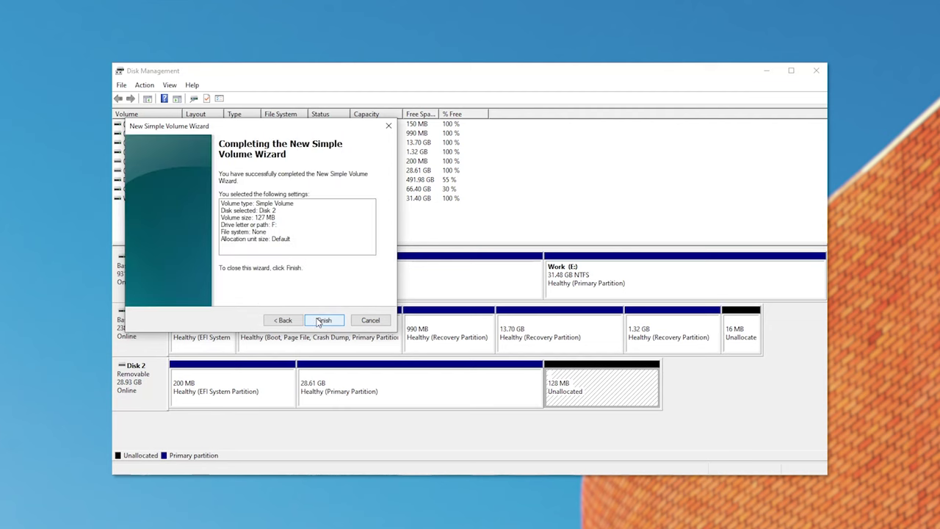
{"action": "left_click", "coordinate": [324, 321]}
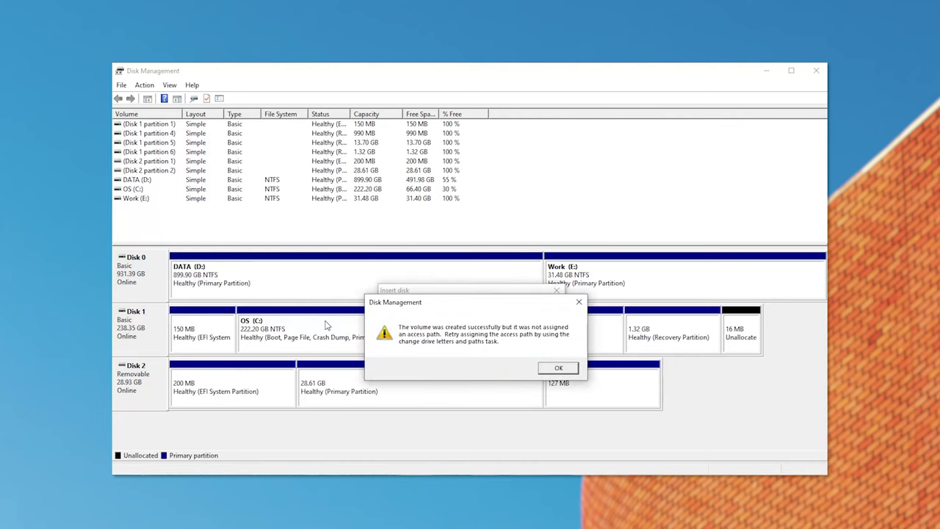
- Dismiss the access-path warning and change the T7 partition's drive letter from F to G
{"action": "left_click", "coordinate": [558, 369]}
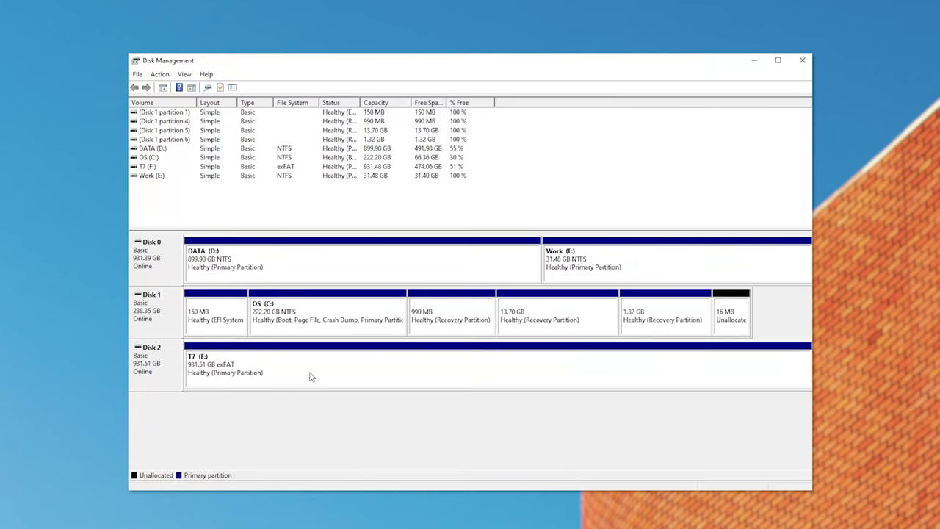
{"action": "right_click", "coordinate": [310, 376]}
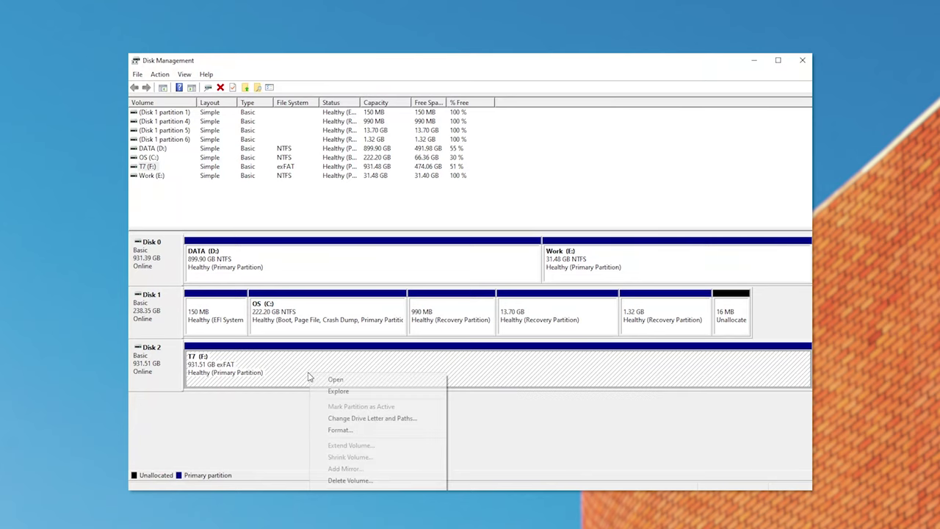
{"action": "left_click", "coordinate": [350, 419]}
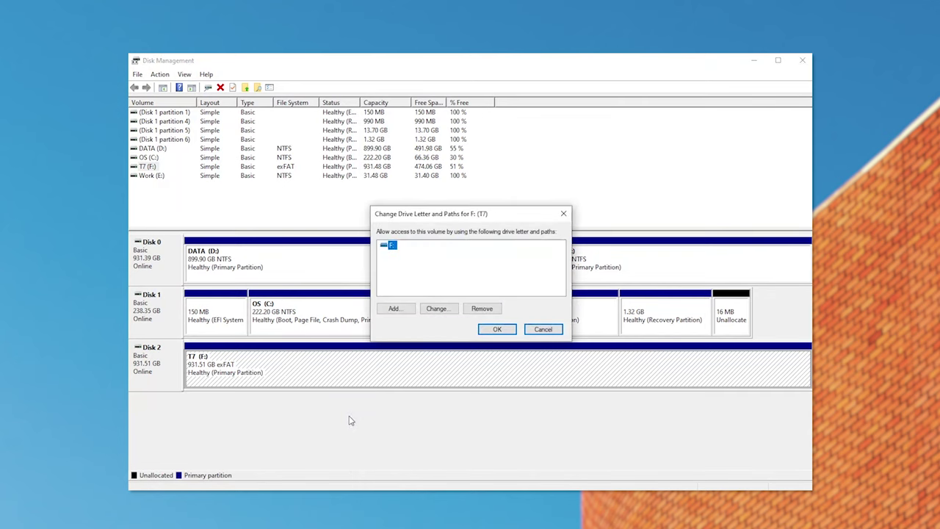
{"action": "left_click", "coordinate": [438, 309]}
{"action": "left_click", "coordinate": [554, 261]}
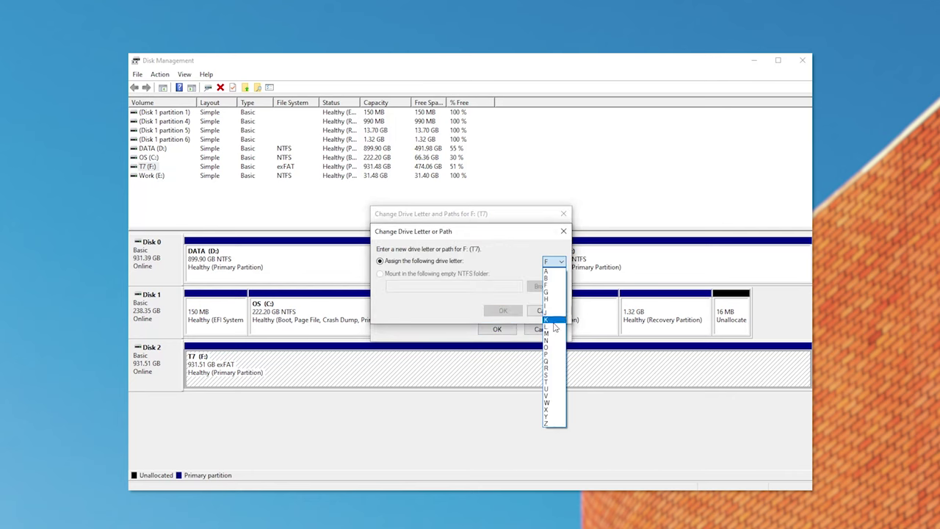
{"action": "left_click", "coordinate": [552, 292]}
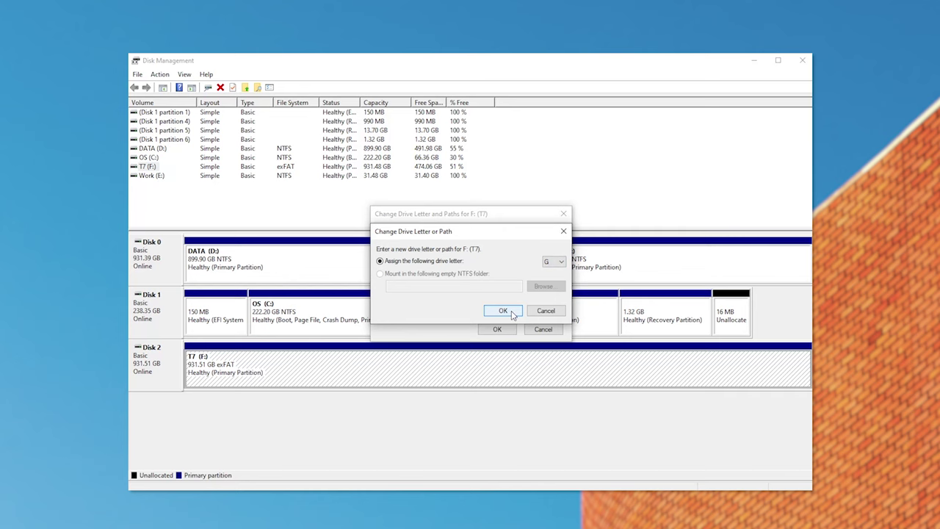
{"action": "left_click", "coordinate": [504, 311]}
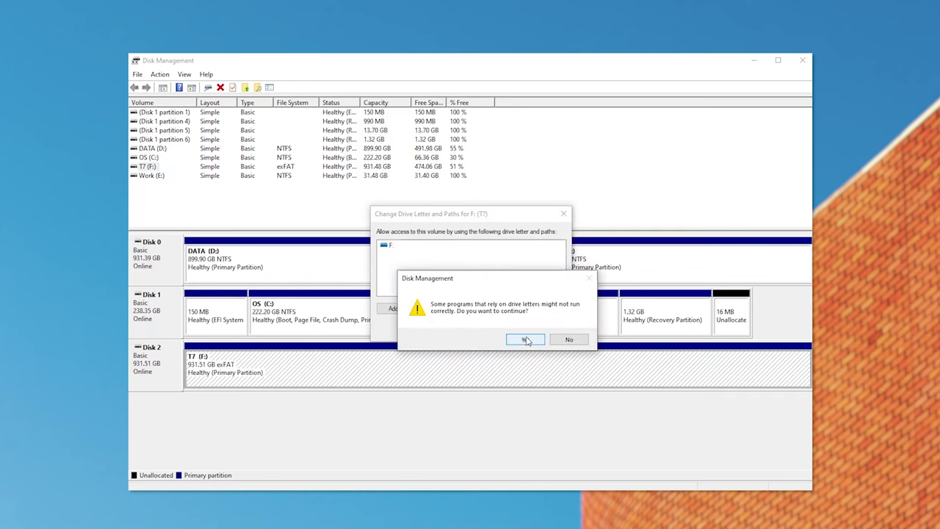
{"action": "left_click", "coordinate": [525, 340]}
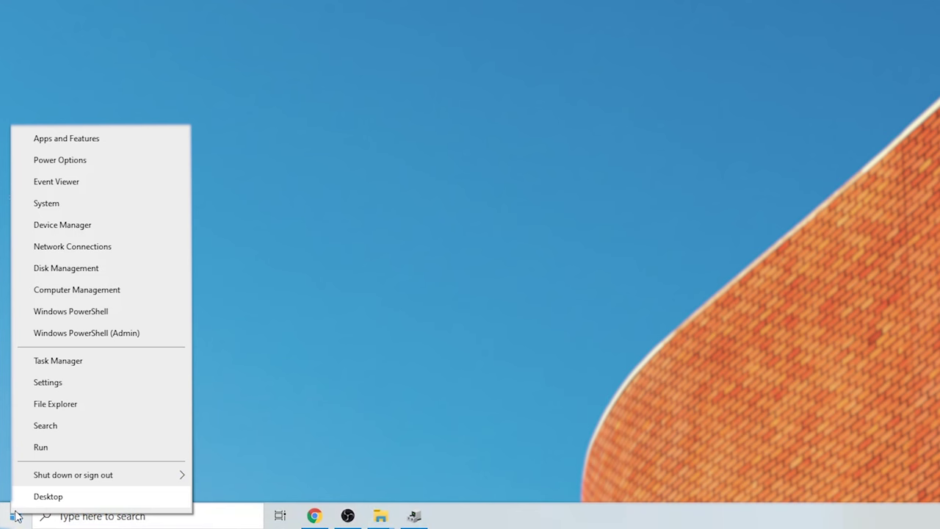
- In Device Manager, expand Disk drives and auto-search for an hp x796w USB Device driver update
{"action": "left_click", "coordinate": [98, 227]}
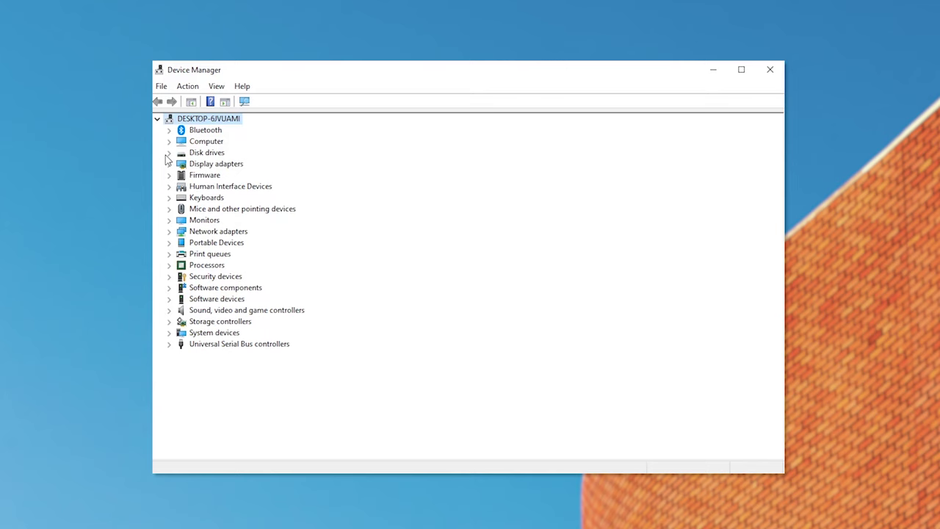
{"action": "left_click", "coordinate": [170, 154]}
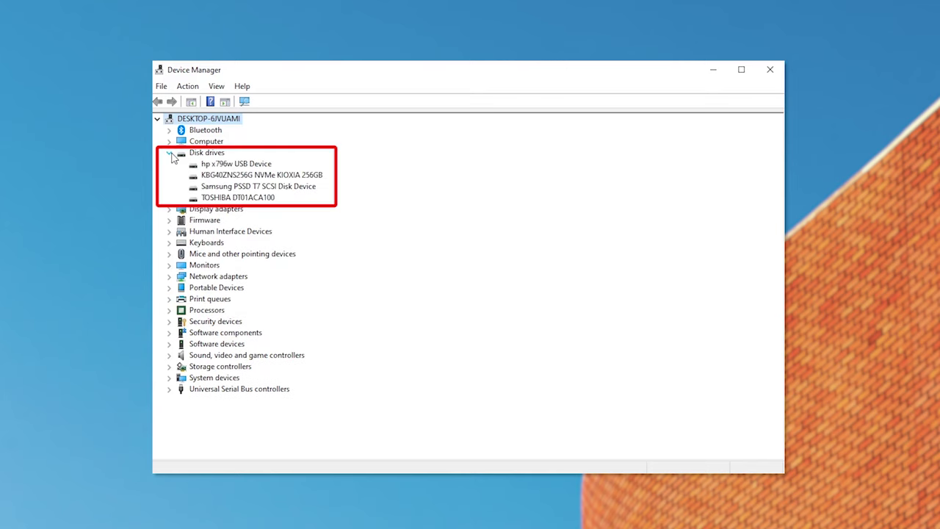
{"action": "left_click", "coordinate": [262, 169]}
{"action": "right_click", "coordinate": [262, 168]}
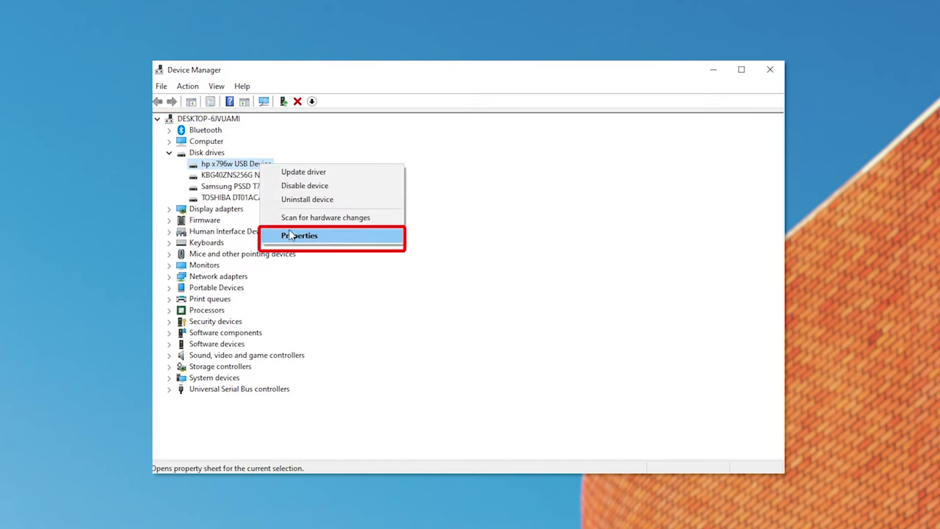
{"action": "left_click", "coordinate": [355, 176]}
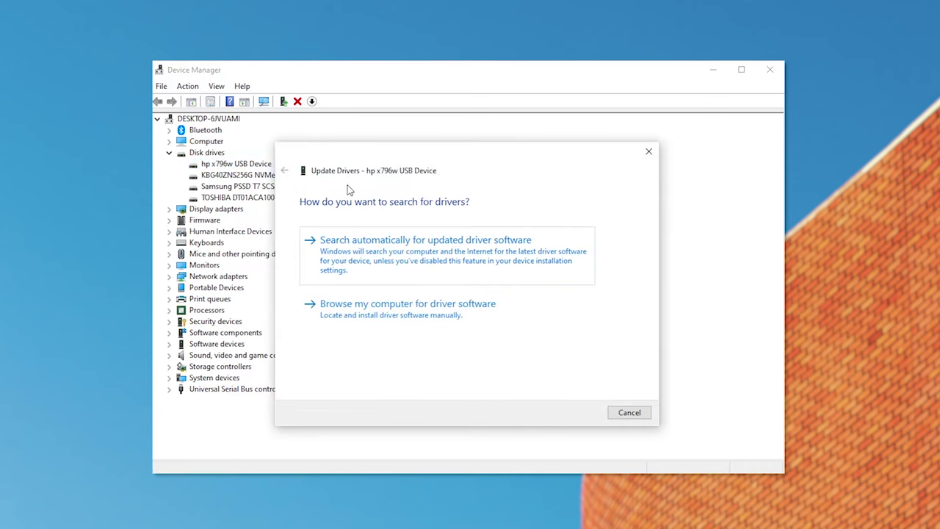
{"action": "left_click", "coordinate": [412, 266]}
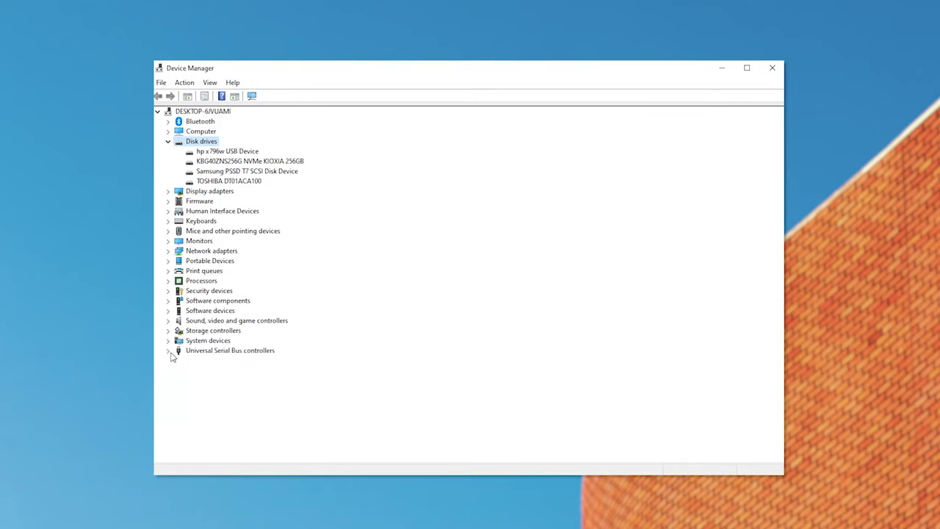
- Expand Universal Serial Bus controllers and bring up the USB Composite Device's context menu
{"action": "left_click", "coordinate": [168, 351]}
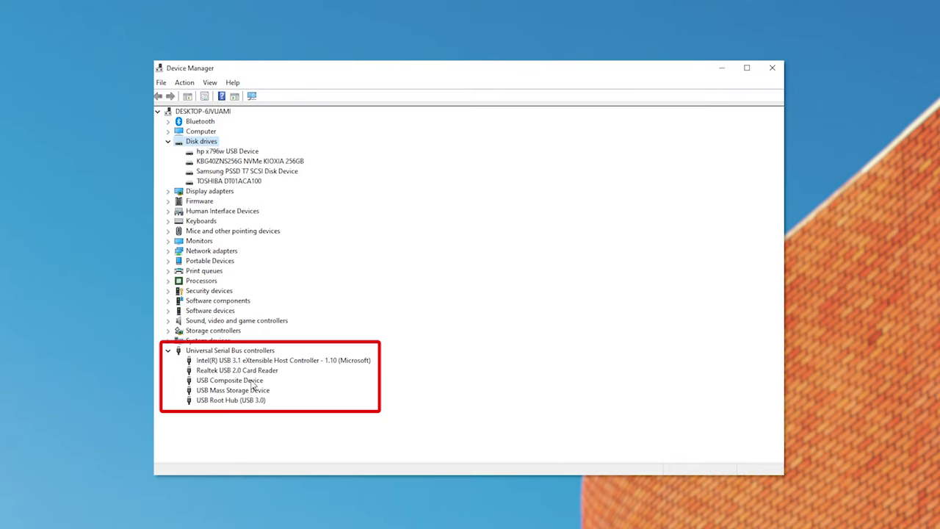
{"action": "right_click", "coordinate": [252, 381]}
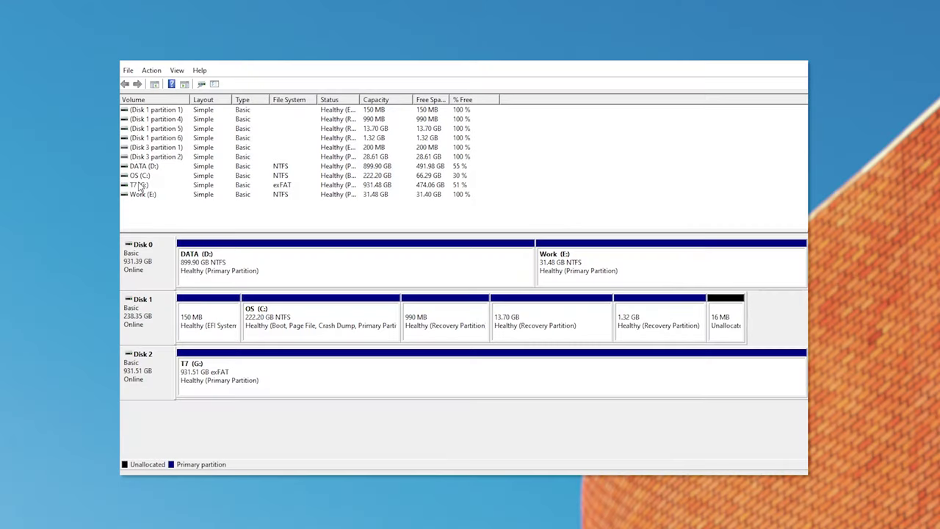
- Start a quick format of the T7 (G:) volume using the NTFS file system
{"action": "left_click", "coordinate": [136, 185]}
{"action": "right_click", "coordinate": [139, 186]}
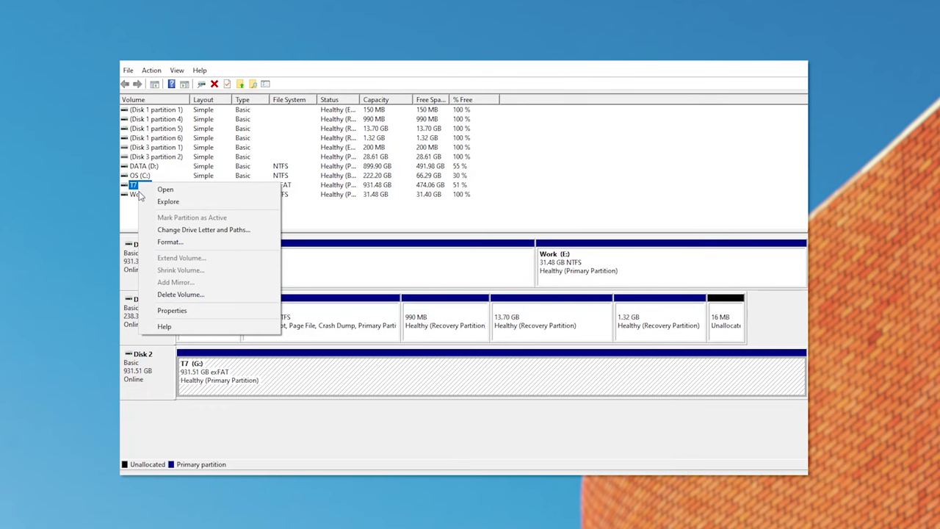
{"action": "left_click", "coordinate": [189, 244]}
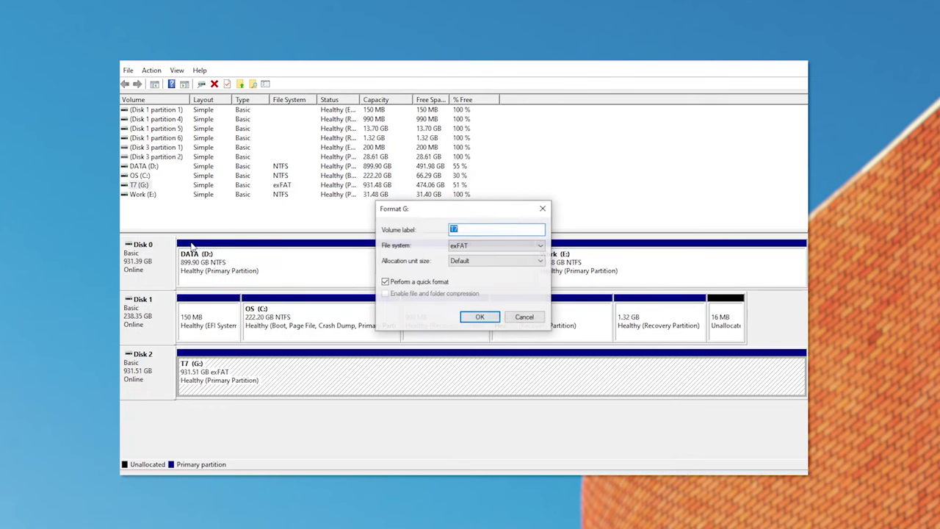
{"action": "left_click", "coordinate": [521, 250]}
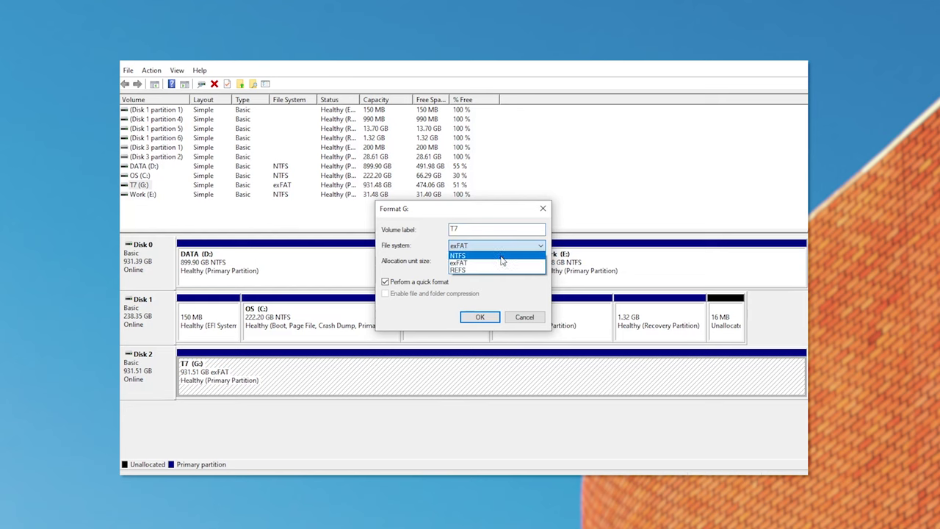
{"action": "left_click", "coordinate": [502, 257]}
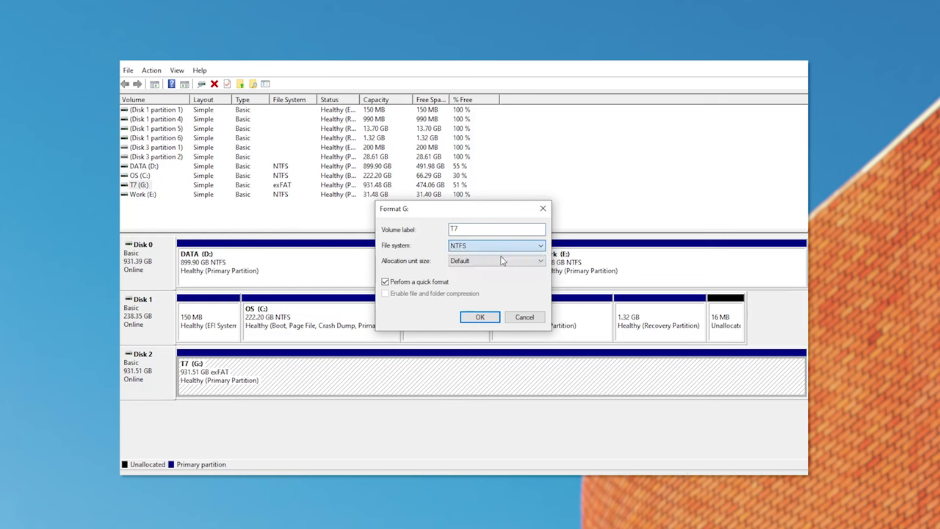
{"action": "left_click", "coordinate": [467, 318]}
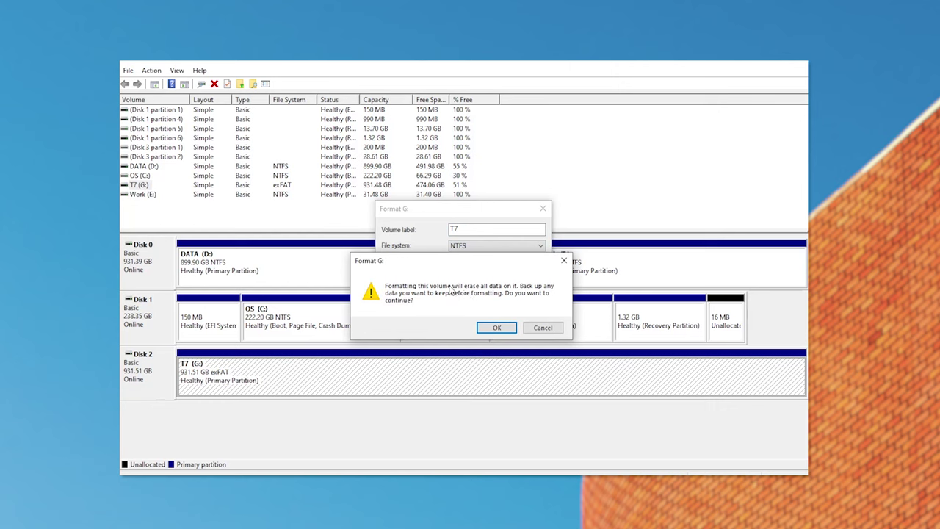